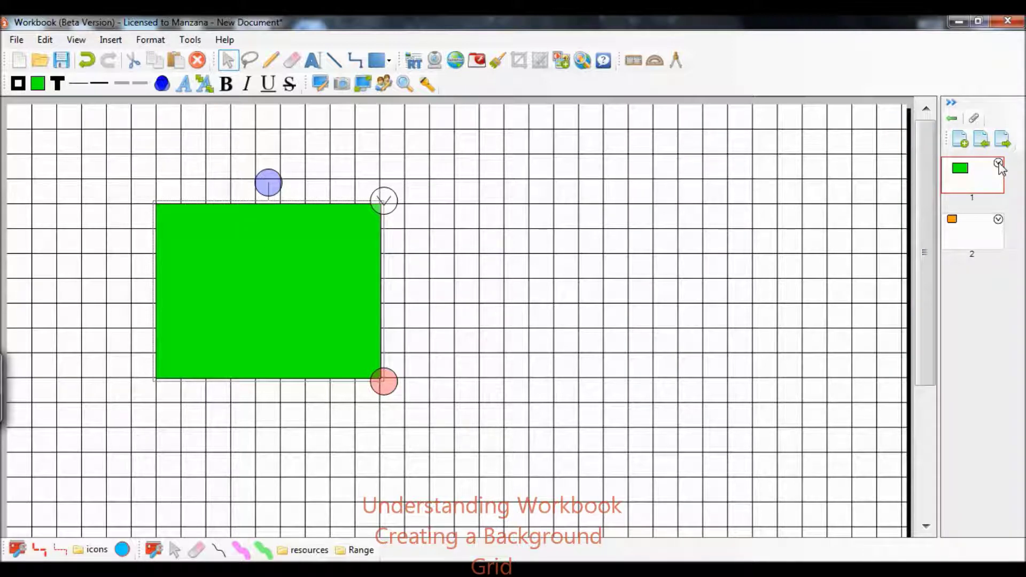
Open the grid settings for page 1 and close them without making changes
left_click(998, 163)
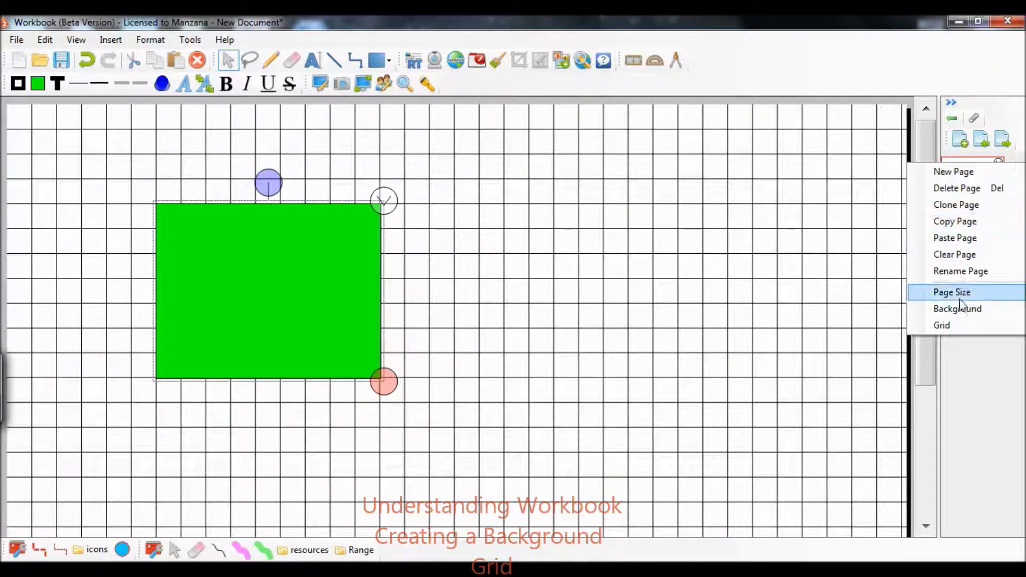
left_click(951, 323)
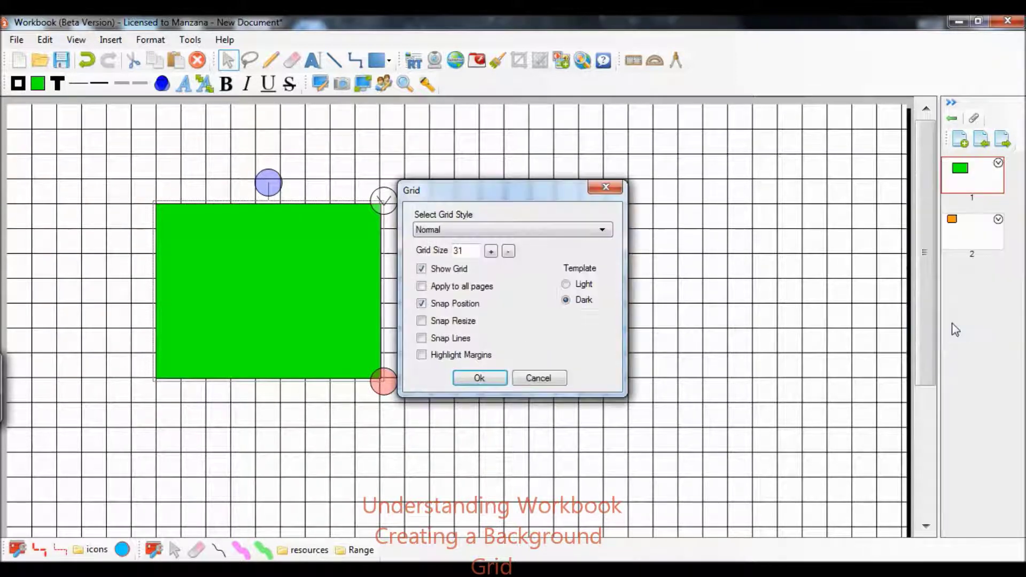
left_click(613, 191)
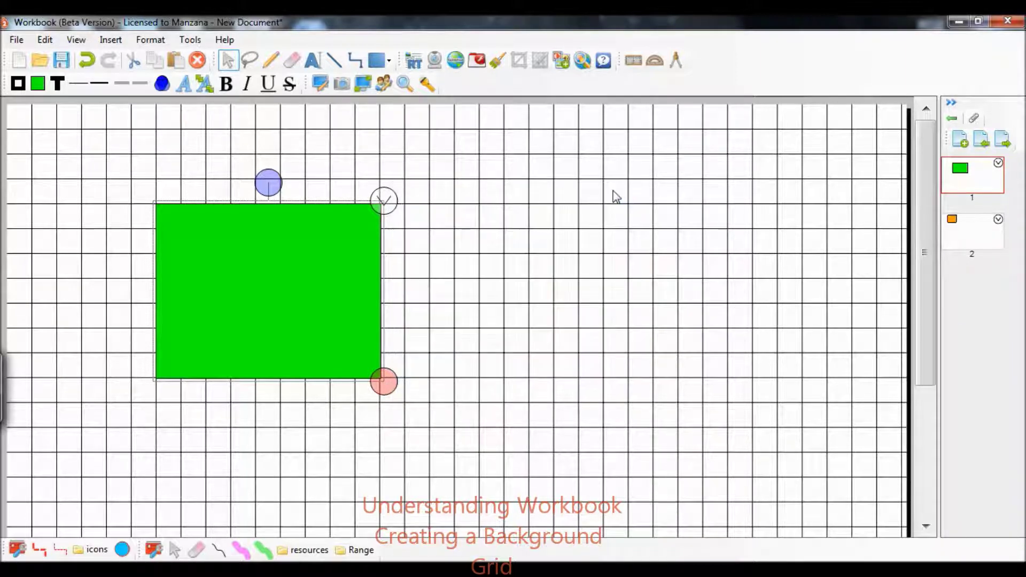
Show a Normal-style grid with Snap Position on page 2, and move the orange square slightly down and right onto the grid
right_click(559, 264)
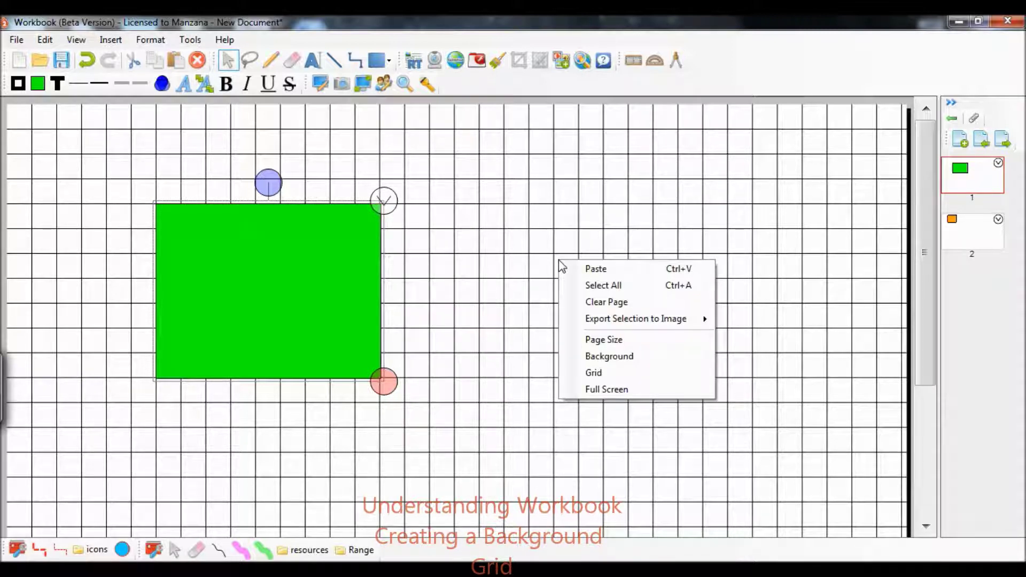
left_click(609, 374)
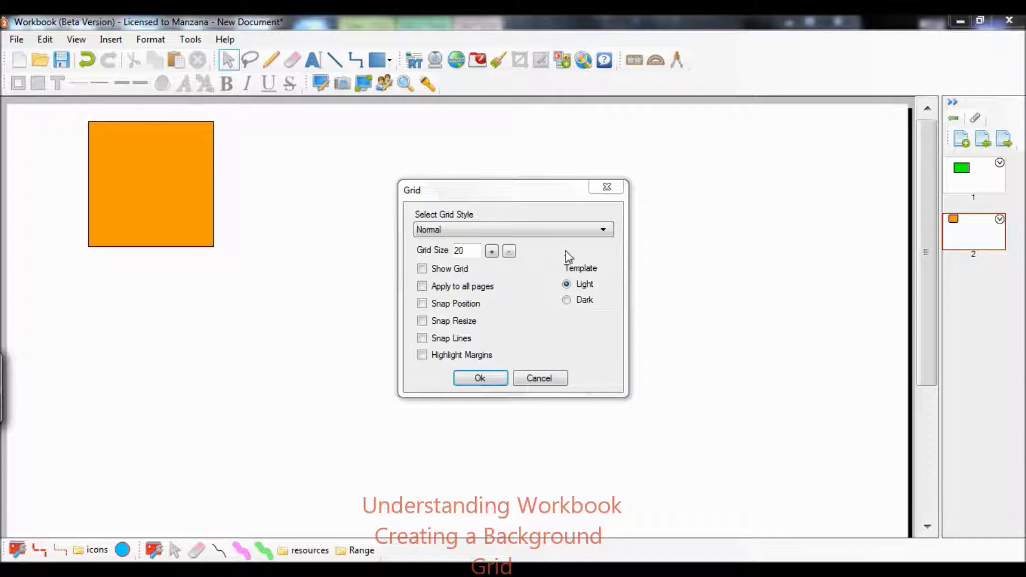
left_click(568, 231)
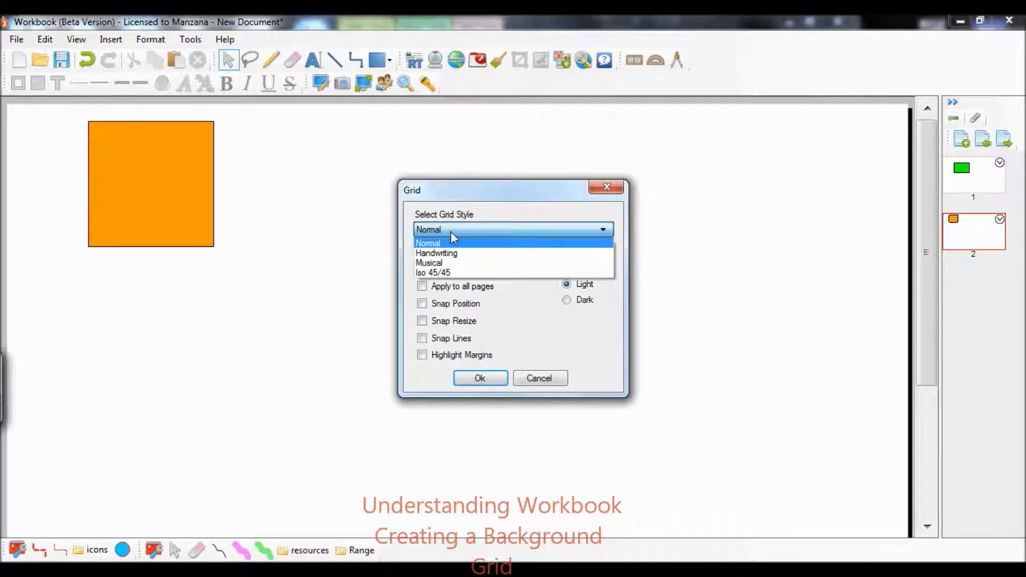
left_click(457, 244)
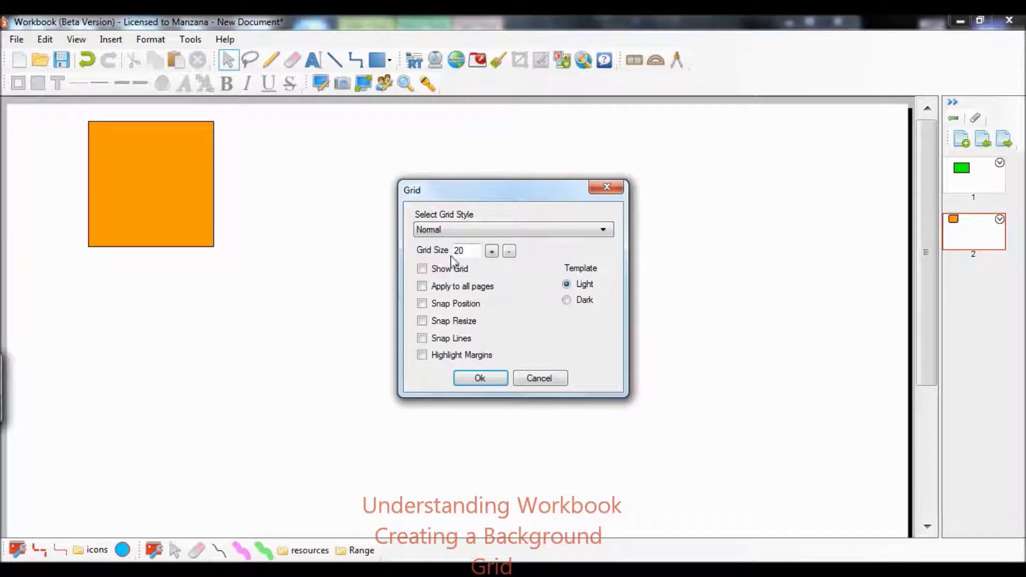
left_click(423, 273)
left_click(422, 303)
left_click(478, 379)
left_click_drag(142, 175, 161, 239)
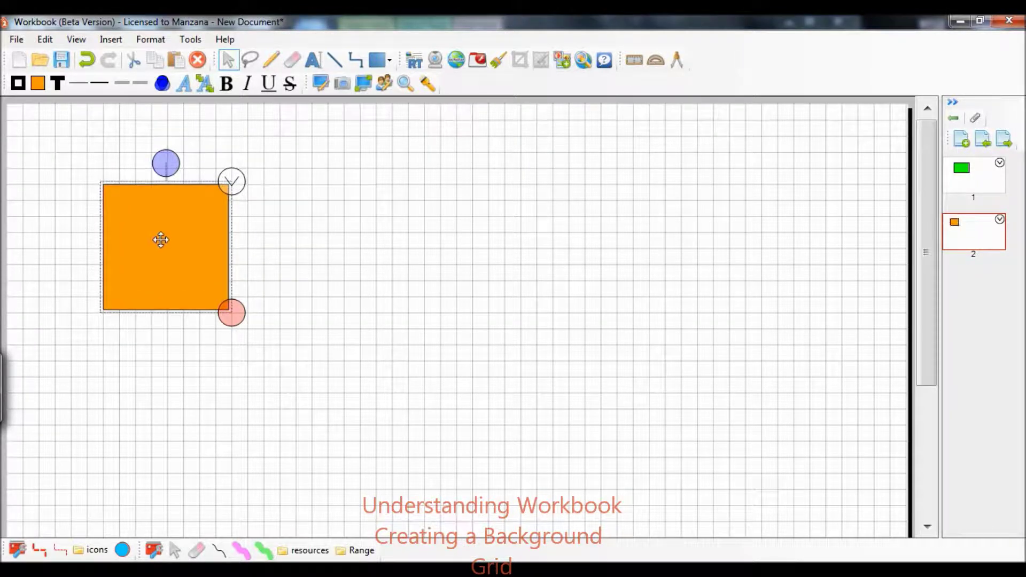
Turn on Snap Resize for page 2's grid and enlarge the orange square to about 18 by 18 grid cells
right_click(513, 289)
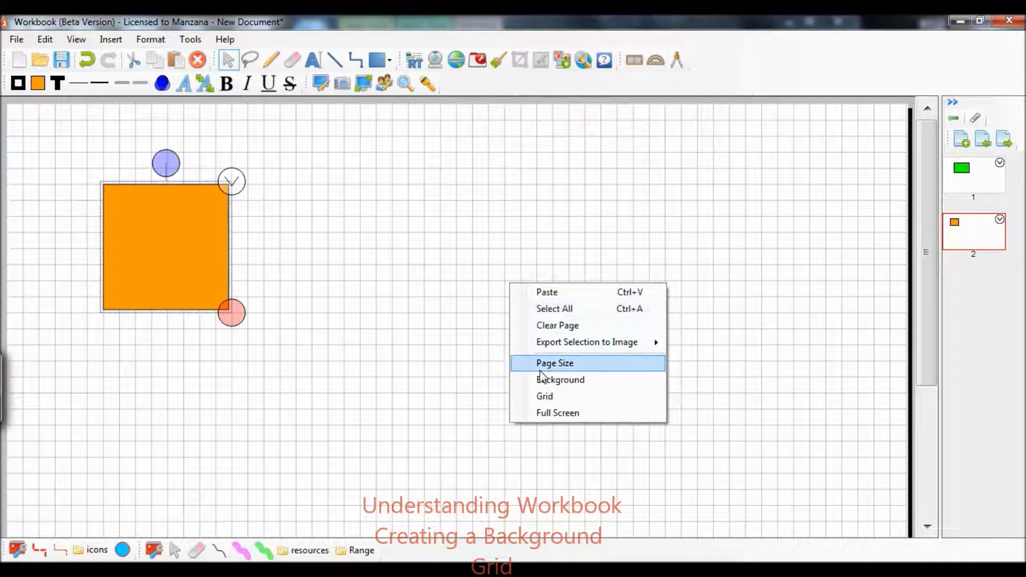
left_click(543, 396)
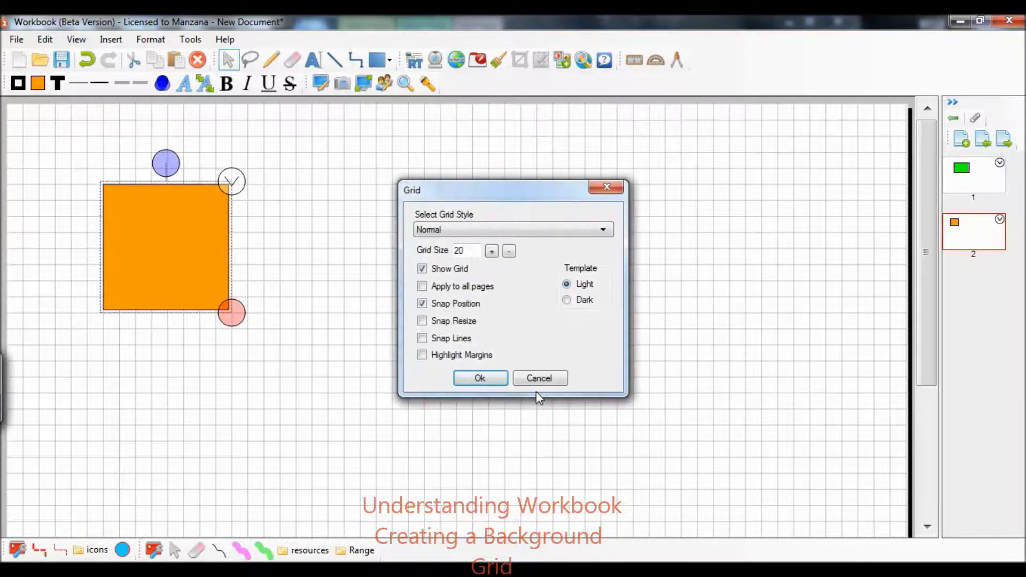
left_click(422, 321)
left_click(480, 379)
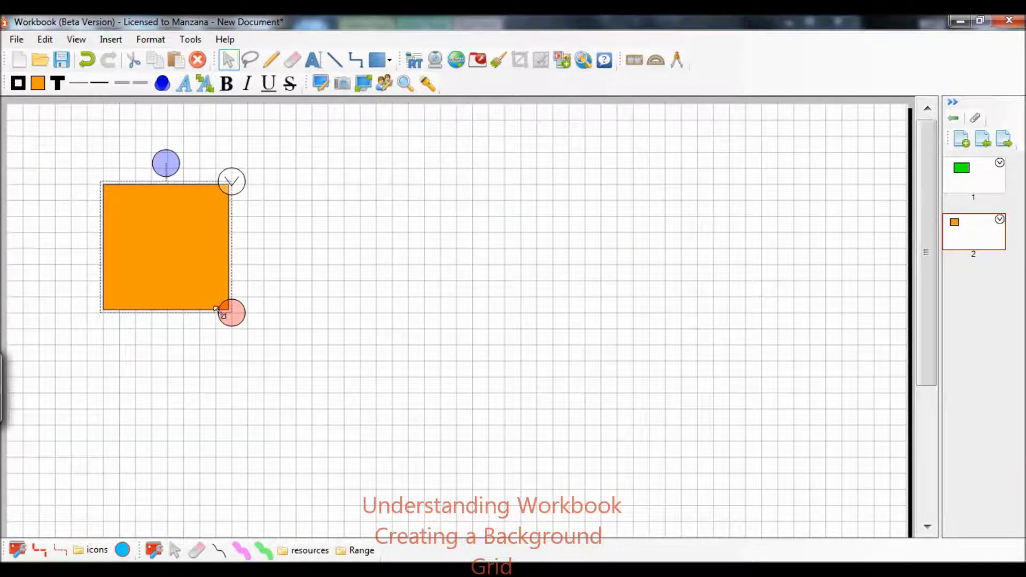
left_click_drag(224, 313, 401, 447)
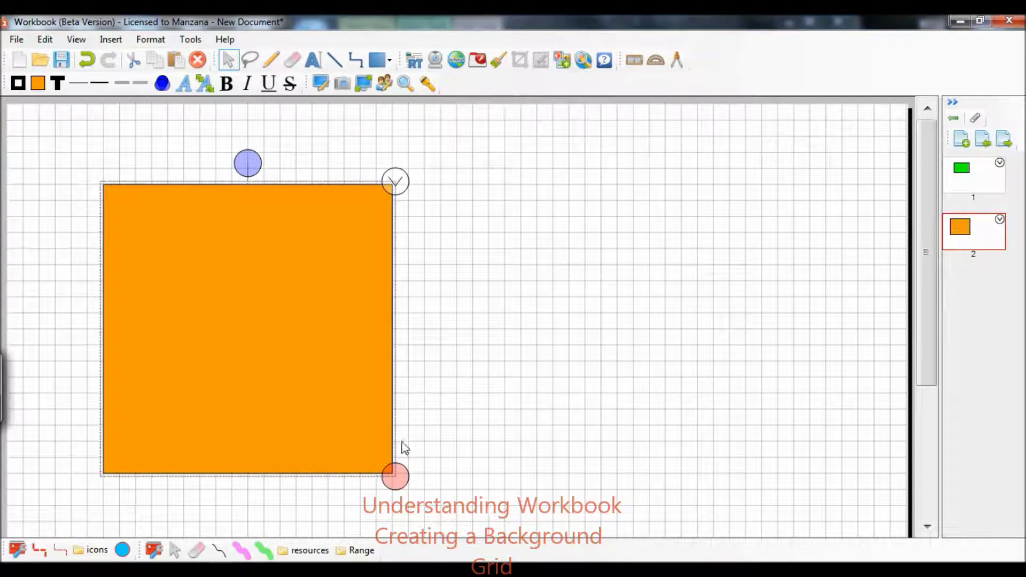
Turn on Snap Lines for page 2's grid and draw a diagonal line sloping down to the right beside the orange square
left_click(613, 337)
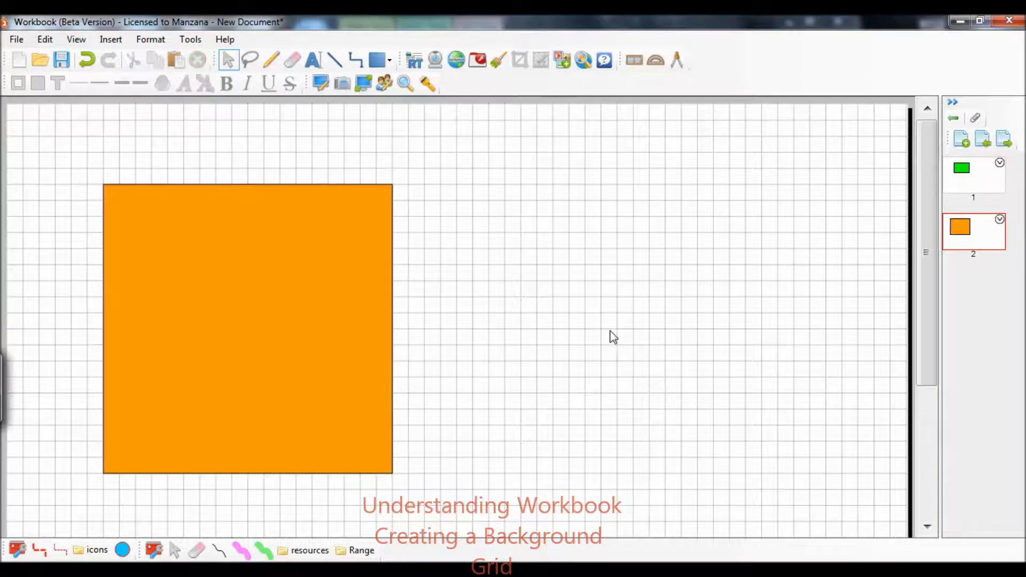
right_click(613, 336)
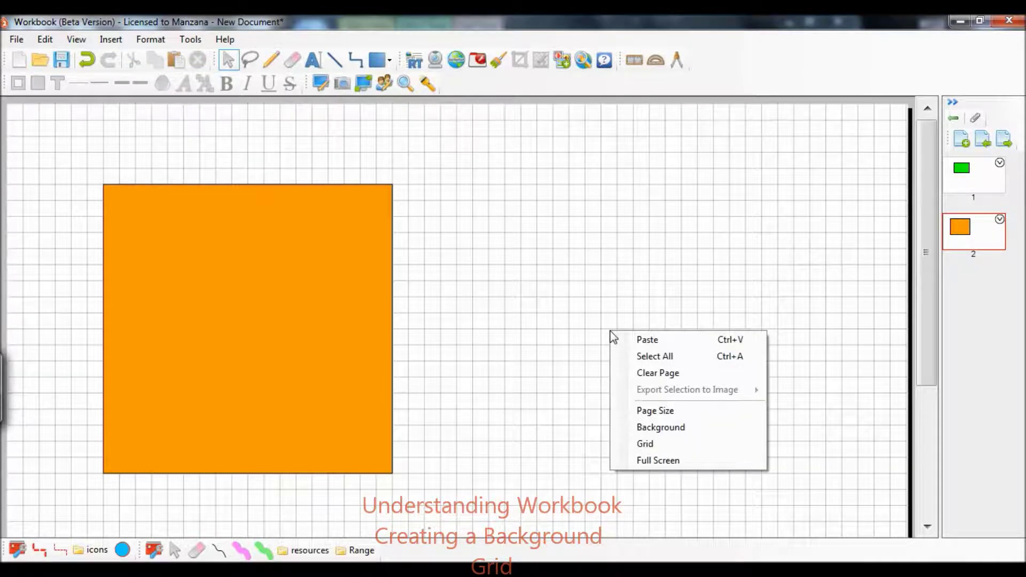
left_click(648, 445)
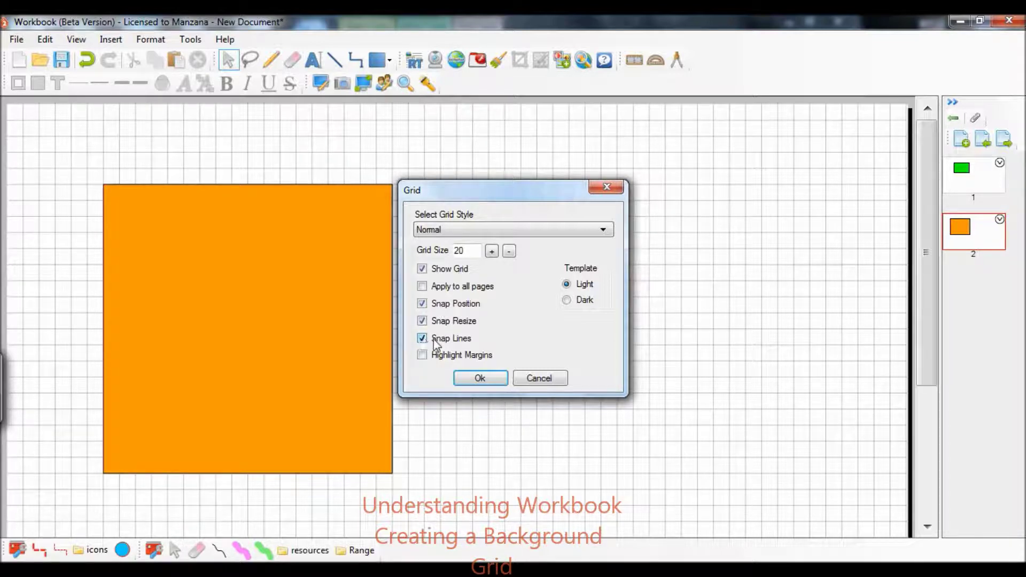
left_click(473, 377)
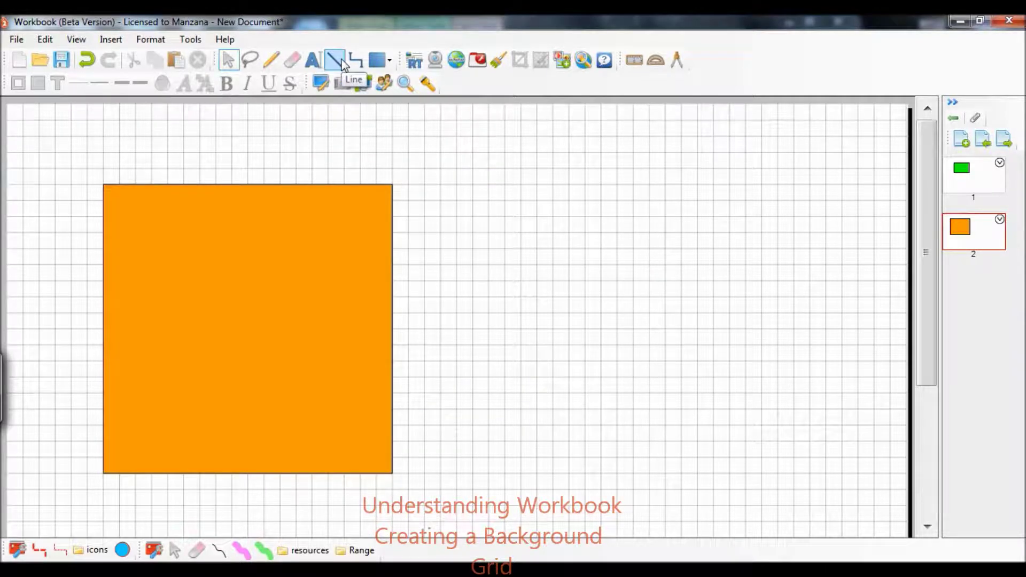
left_click(336, 60)
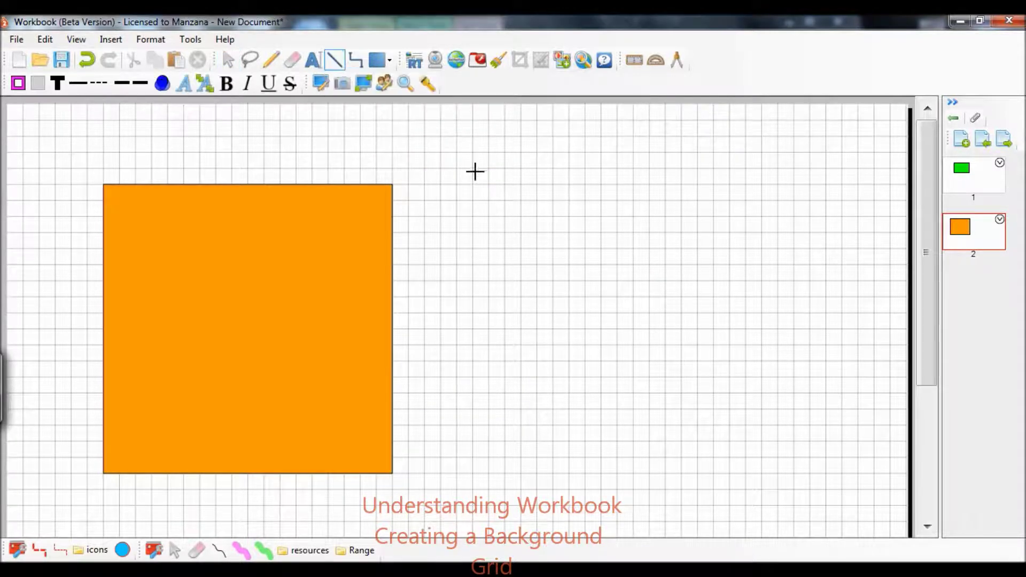
left_click_drag(455, 201, 723, 423)
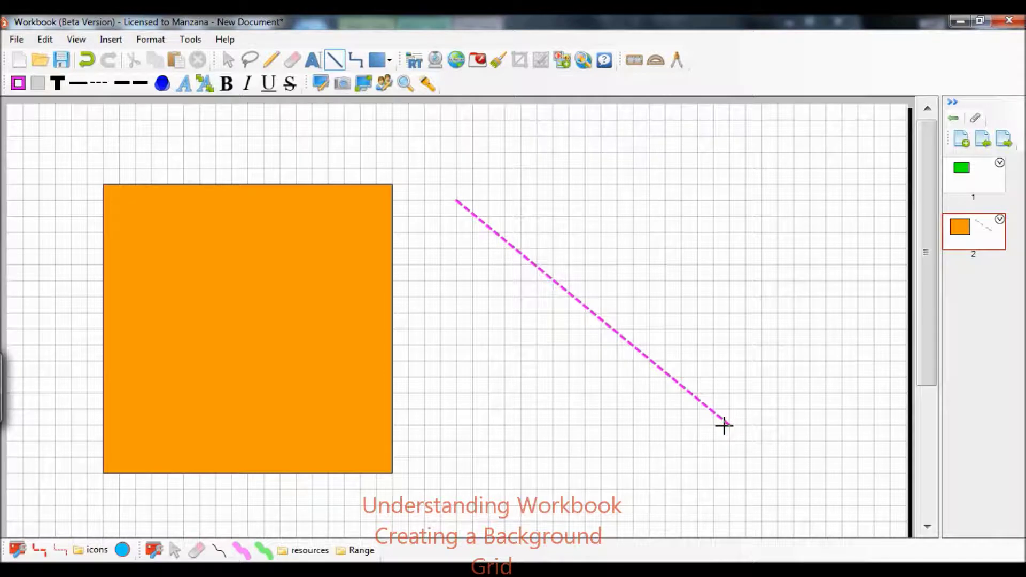
Turn on Highlight Margins for the grid on page 2
right_click(714, 305)
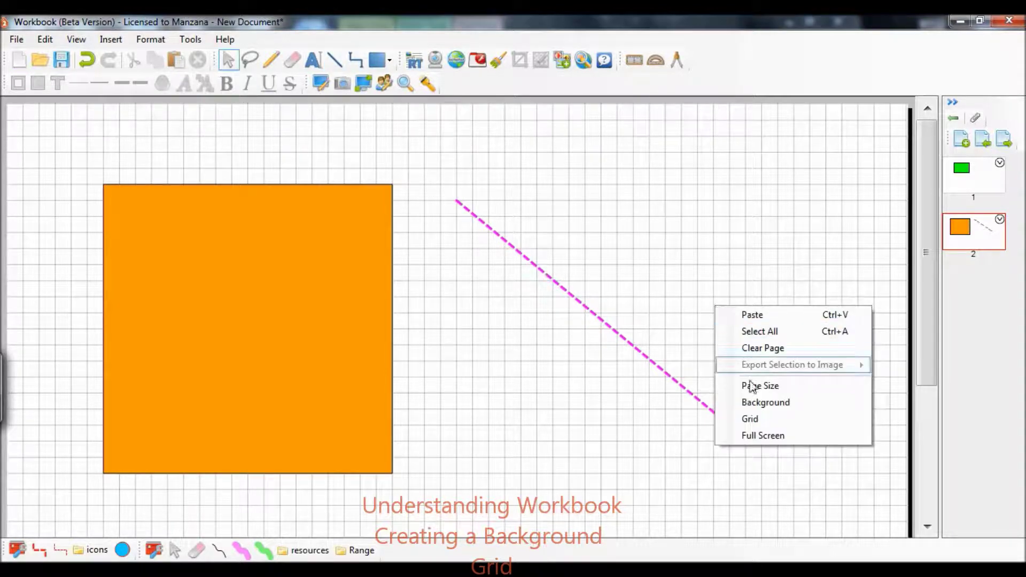
left_click(754, 427)
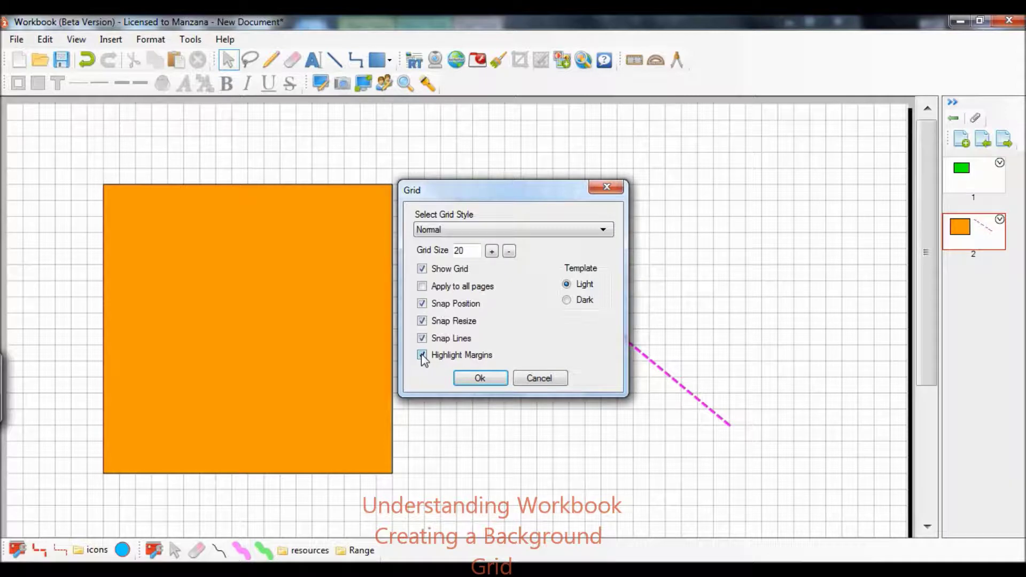
left_click(470, 380)
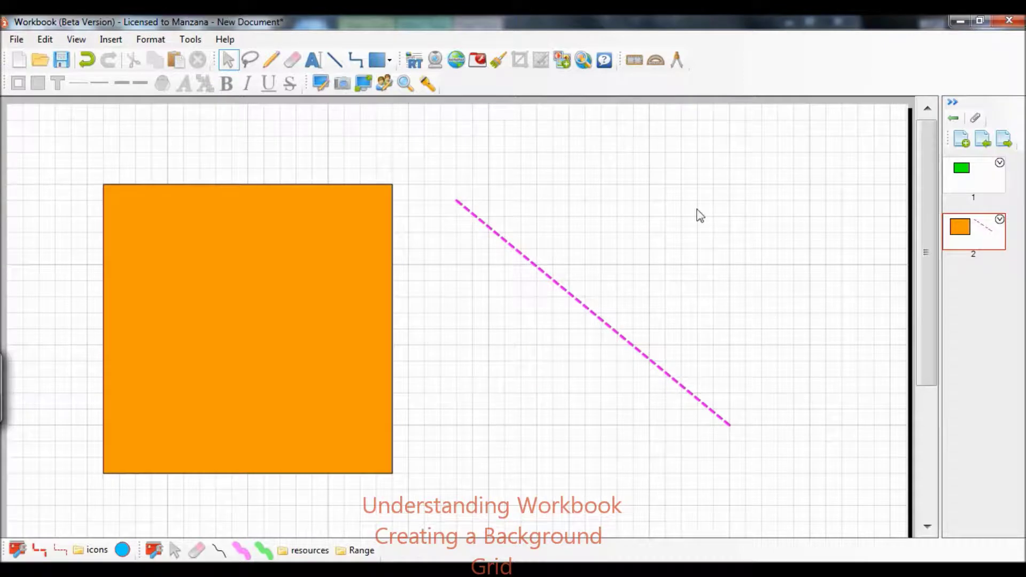
Switch the grid template on page 2 to Dark
right_click(629, 283)
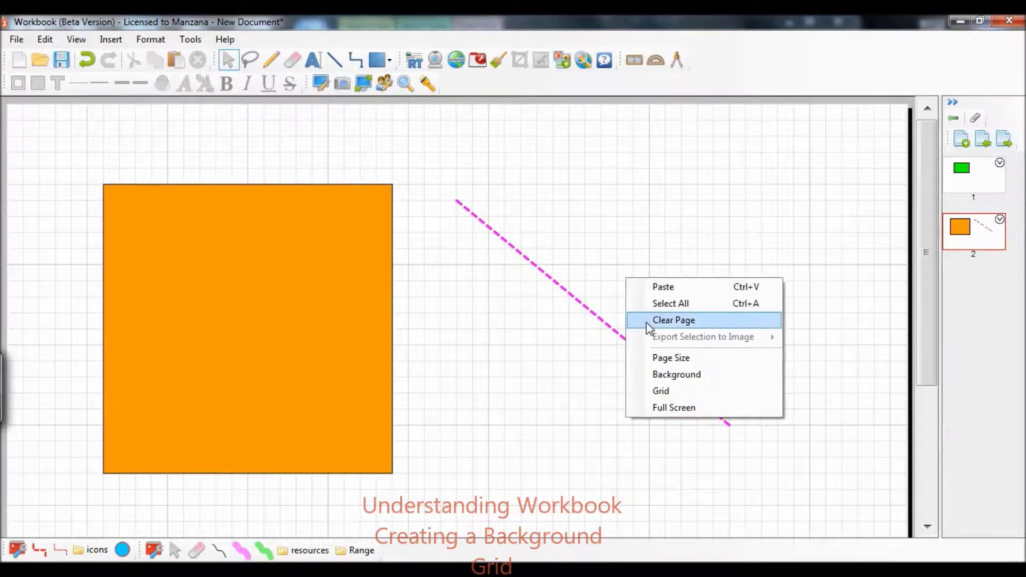
left_click(661, 391)
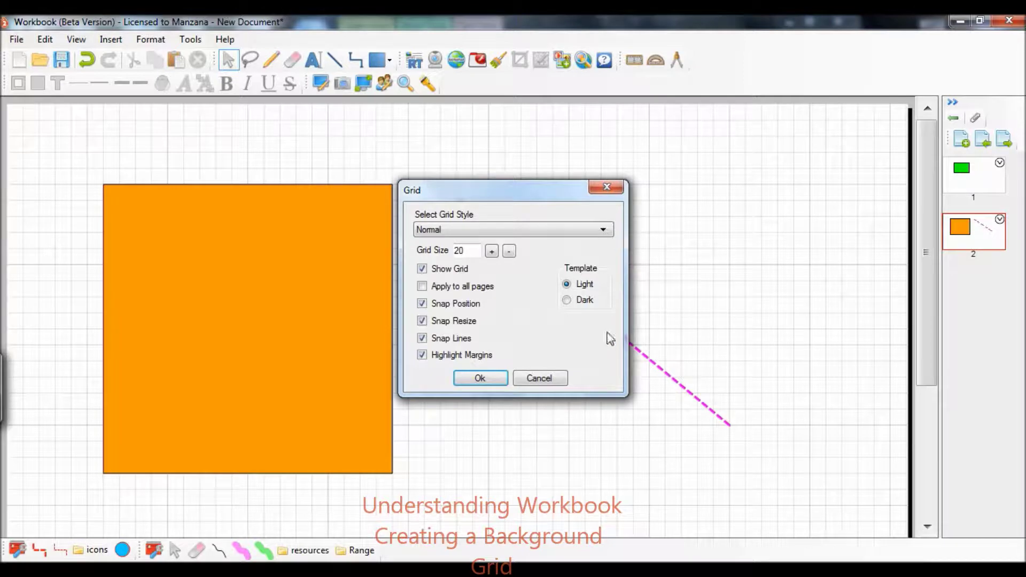
left_click(585, 302)
left_click(479, 379)
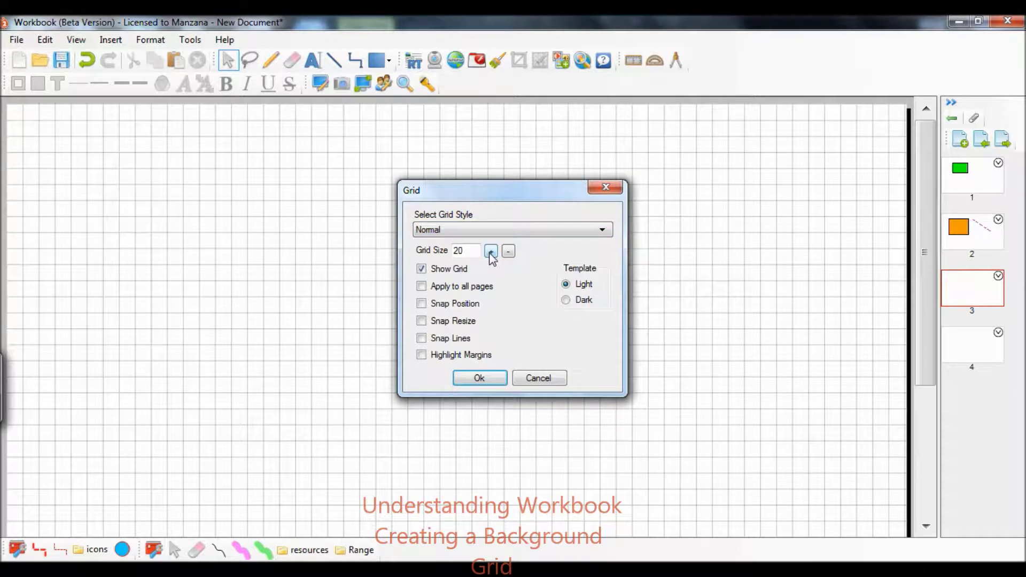
Try raising and then lowering the size of page 3's Normal grid one unit at a time
left_click(491, 252)
left_click(491, 251)
left_click(491, 251)
left_click(490, 251)
left_click(490, 251)
left_click(491, 251)
left_click(490, 251)
left_click(491, 251)
left_click(490, 251)
left_click(490, 251)
left_click(491, 252)
left_click(508, 251)
left_click(508, 251)
left_click(508, 251)
left_click(508, 251)
left_click(508, 251)
left_click(508, 251)
left_click(509, 251)
Set the grid size on page 3 to 40 and apply it
left_click_drag(465, 251, 454, 251)
type("40")
left_click(480, 378)
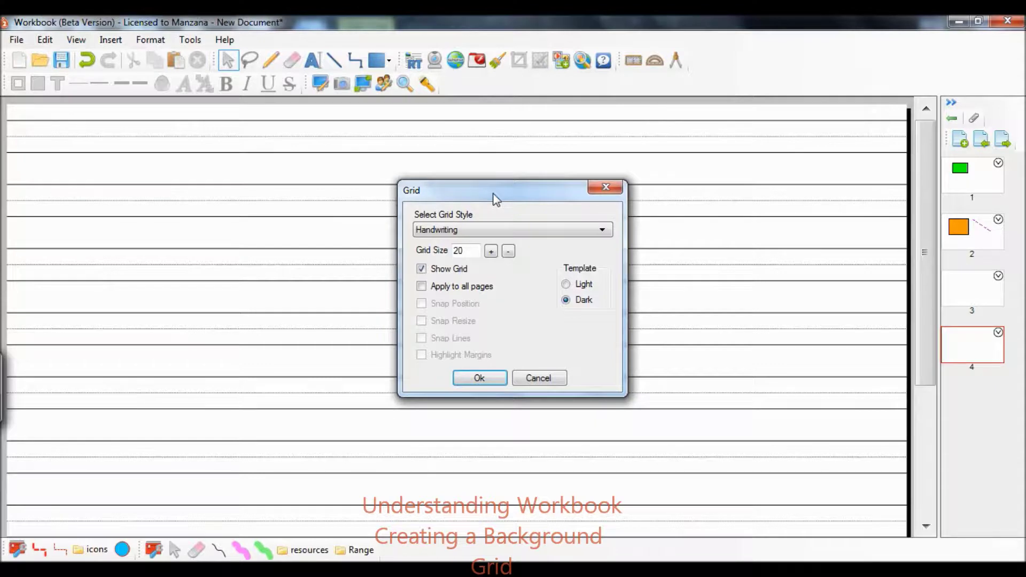
Increase the size of the dark Handwriting grid on page 4 and apply it
left_click(491, 251)
left_click(491, 250)
left_click(491, 251)
left_click(490, 251)
left_click(491, 251)
left_click(491, 251)
left_click(491, 251)
left_click(491, 251)
left_click(490, 250)
left_click(491, 251)
left_click(491, 251)
left_click(491, 250)
left_click(491, 251)
left_click(491, 251)
left_click(491, 251)
left_click(491, 251)
left_click(491, 250)
left_click(491, 251)
left_click(479, 380)
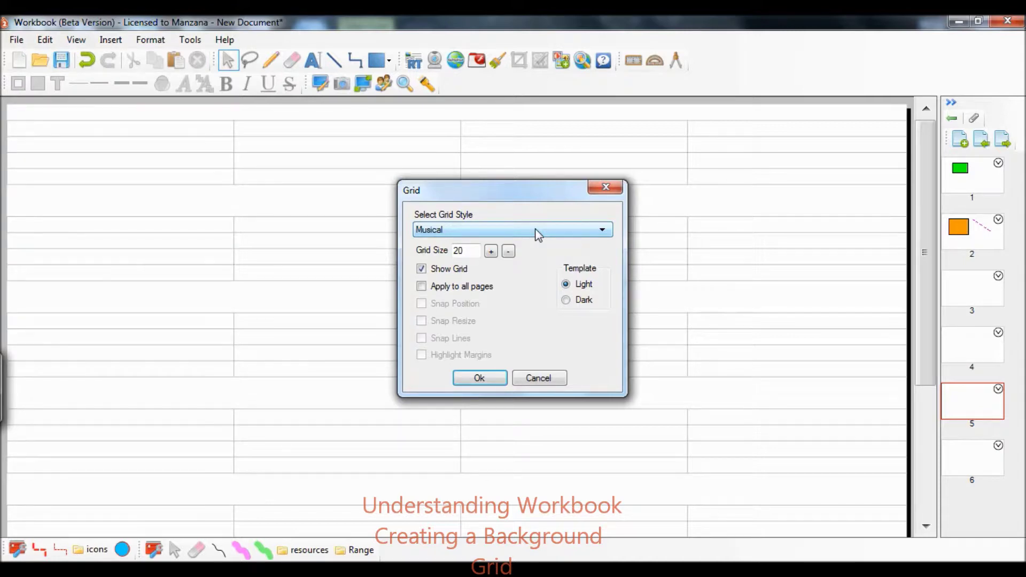
Set the size of the Musical grid on page 5 to 30 and apply it
left_click(491, 251)
left_click(491, 251)
left_click(490, 252)
left_click(491, 251)
left_click(491, 251)
left_click(491, 251)
left_click(491, 252)
left_click(491, 251)
left_click(490, 251)
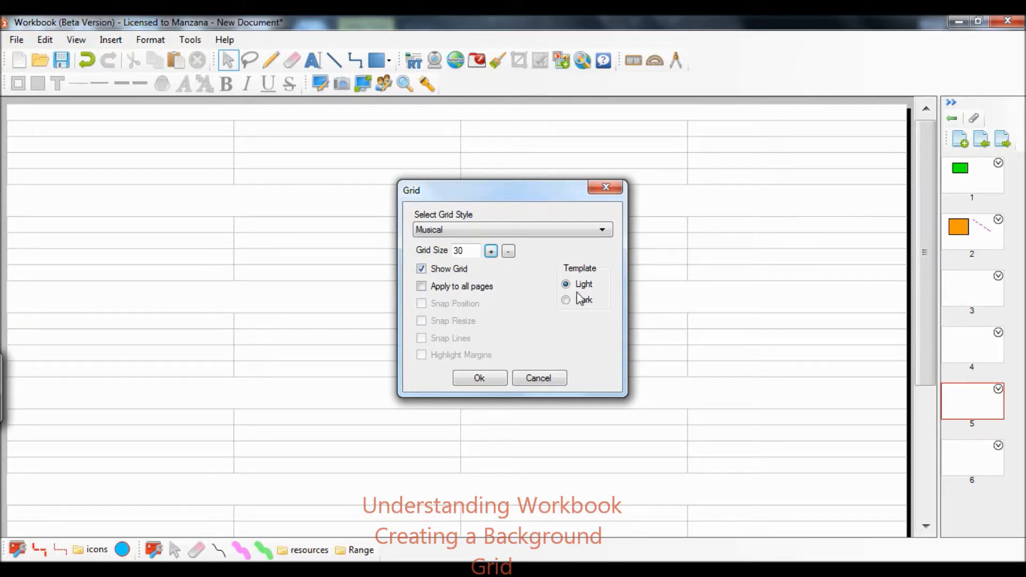
left_click(479, 379)
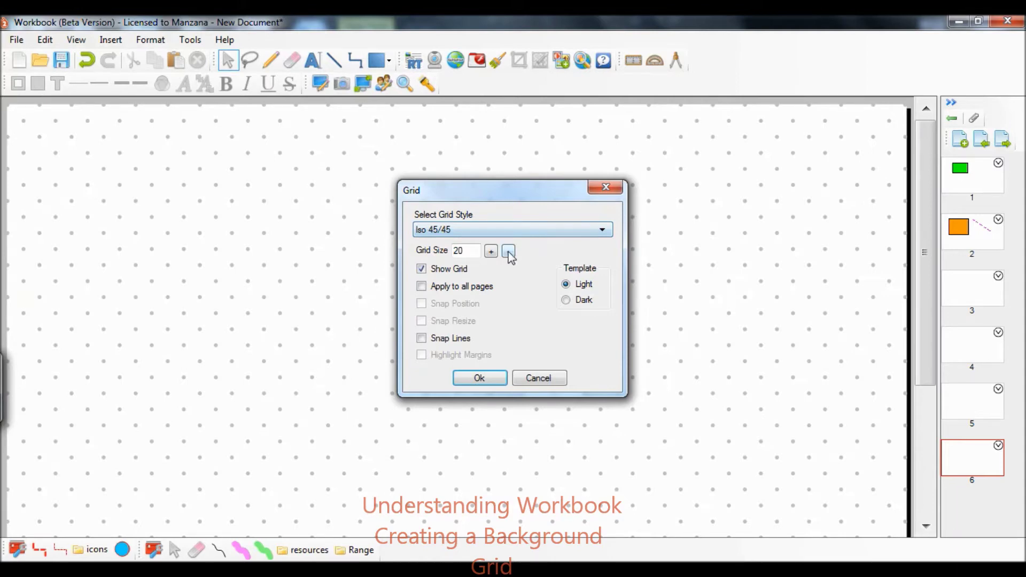
Set the Iso 45/45 grid on page 6 to size 30 with the Dark template and apply it
left_click(491, 251)
left_click(490, 251)
left_click(491, 251)
left_click(491, 251)
left_click(491, 251)
left_click(491, 252)
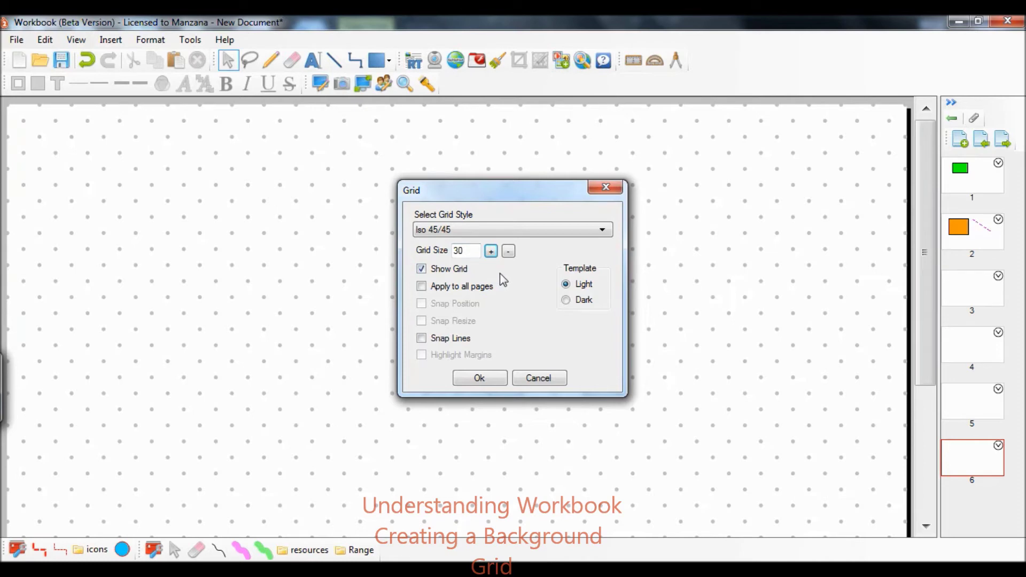
left_click(564, 301)
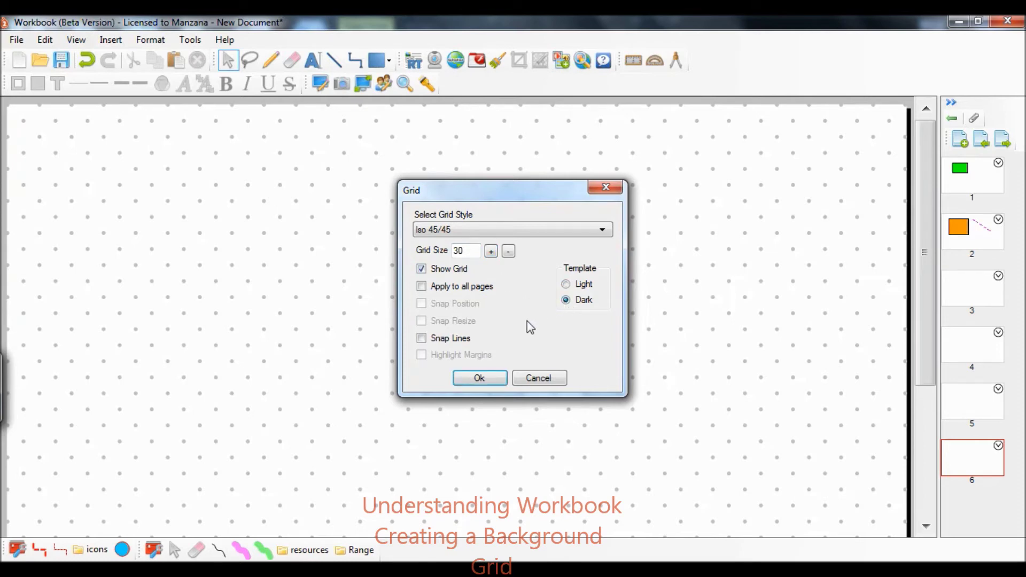
left_click(478, 379)
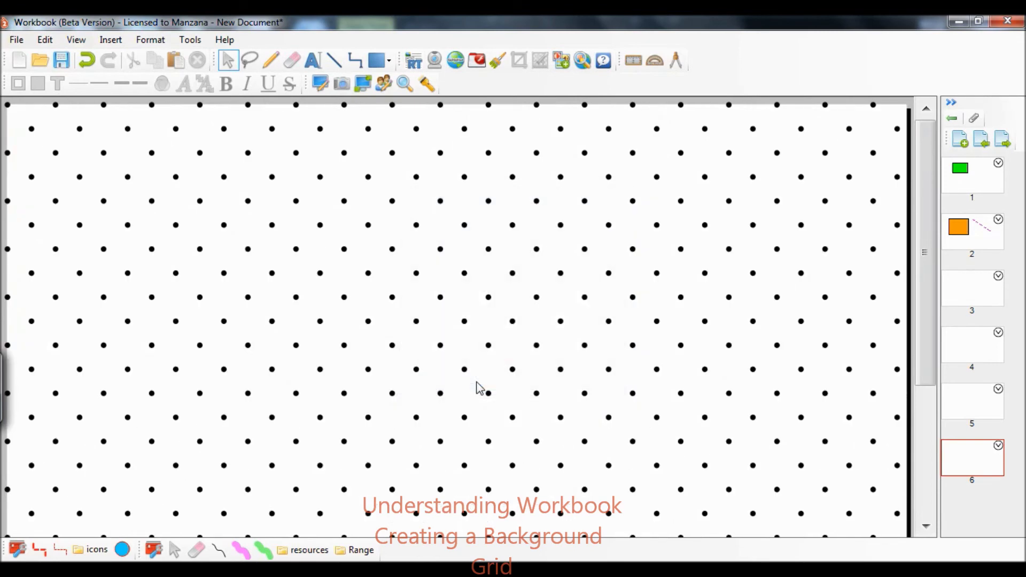